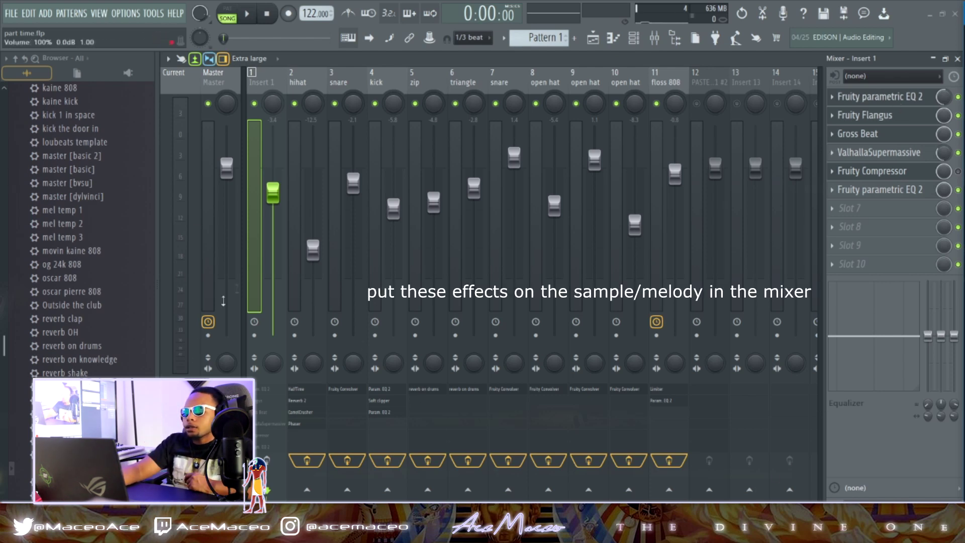
Review the EQ and Fruity Flangus settings on Insert 1, closing each window afterward
{"action": "left_click", "coordinate": [864, 102]}
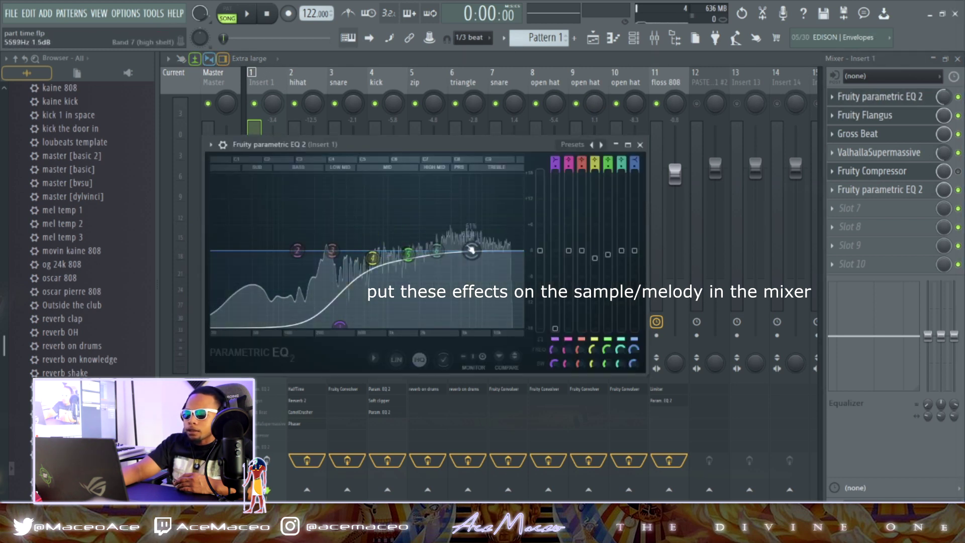
{"action": "left_click", "coordinate": [859, 115]}
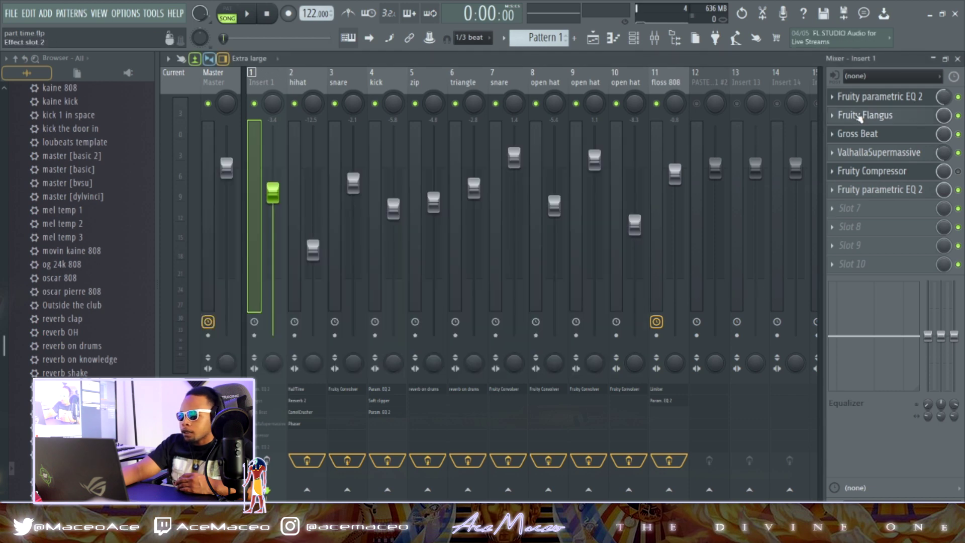
{"action": "left_click", "coordinate": [859, 115]}
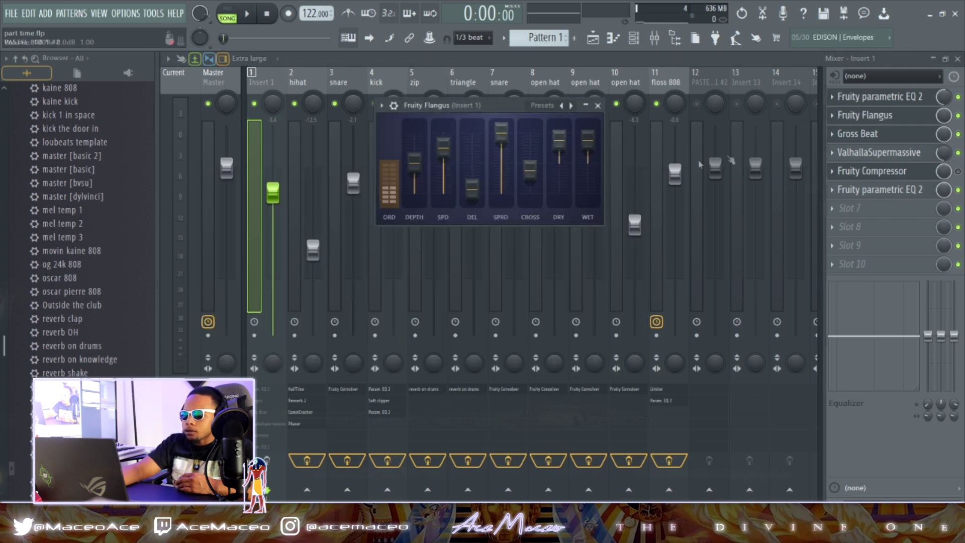
{"action": "left_click", "coordinate": [858, 133]}
Check the Gross Beat settings on Insert 1, then start the song playing
{"action": "left_click", "coordinate": [860, 137]}
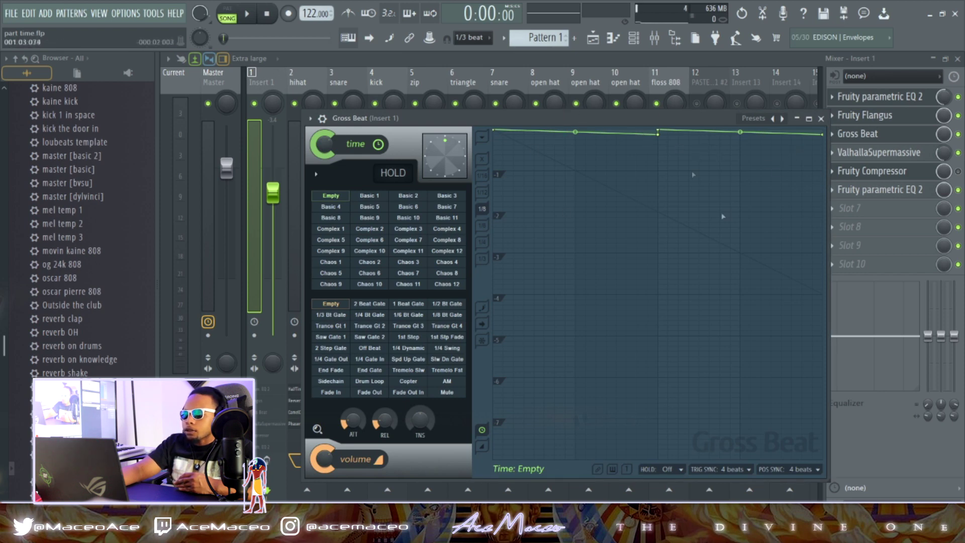
{"action": "left_click", "coordinate": [821, 120]}
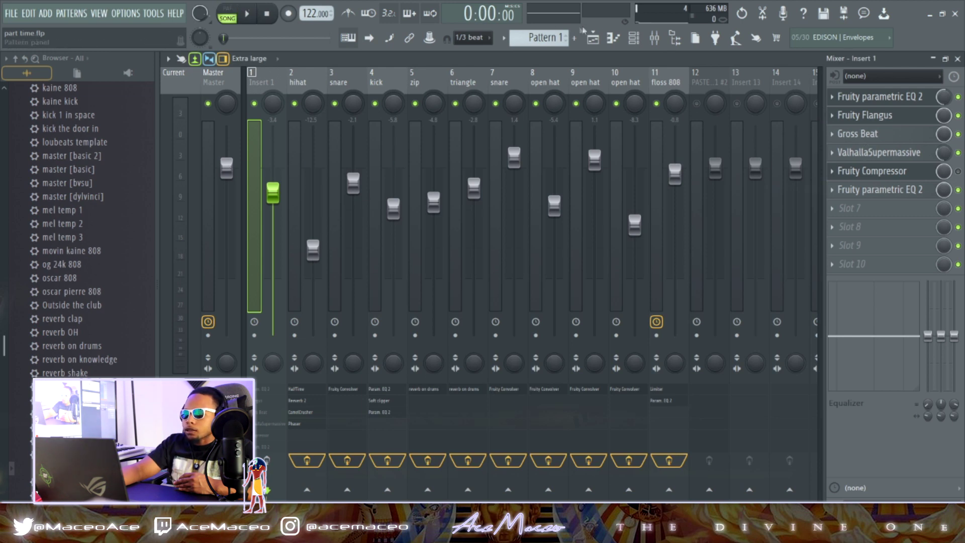
{"action": "left_click", "coordinate": [256, 20]}
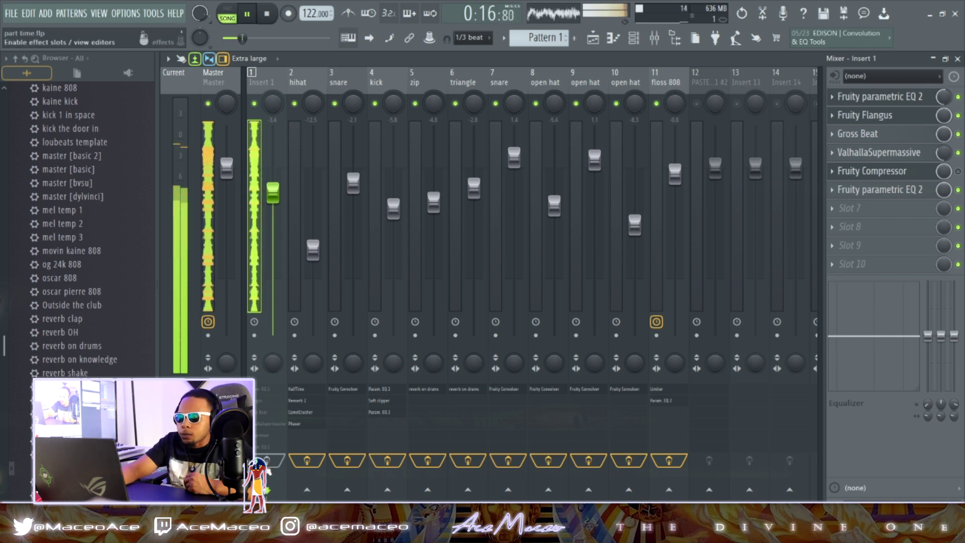
Listen to the melody, Pattern 1 and vocal tag clips in the zoomed-out playlist, then stop
{"action": "left_click", "coordinate": [593, 43]}
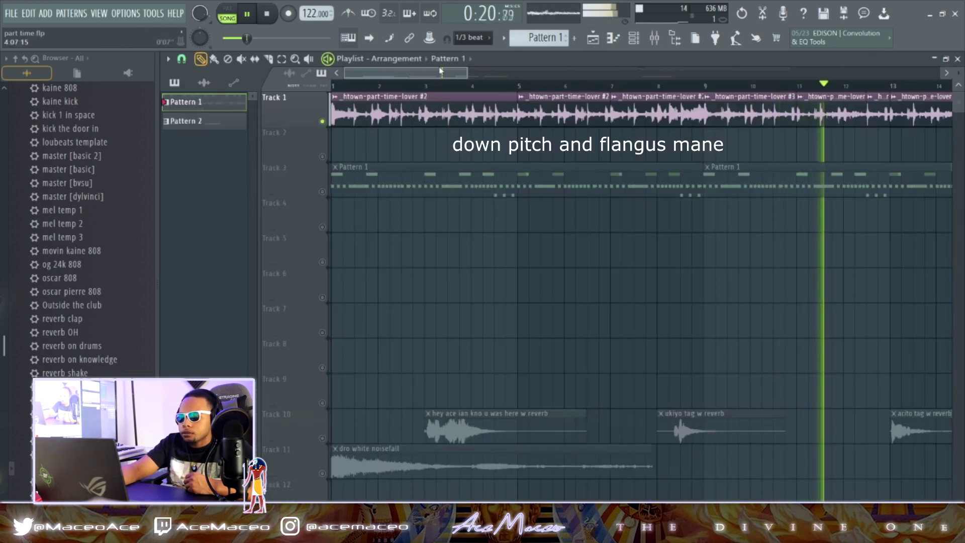
{"action": "left_click_drag", "start_coordinate": [467, 73], "coordinate": [557, 73]}
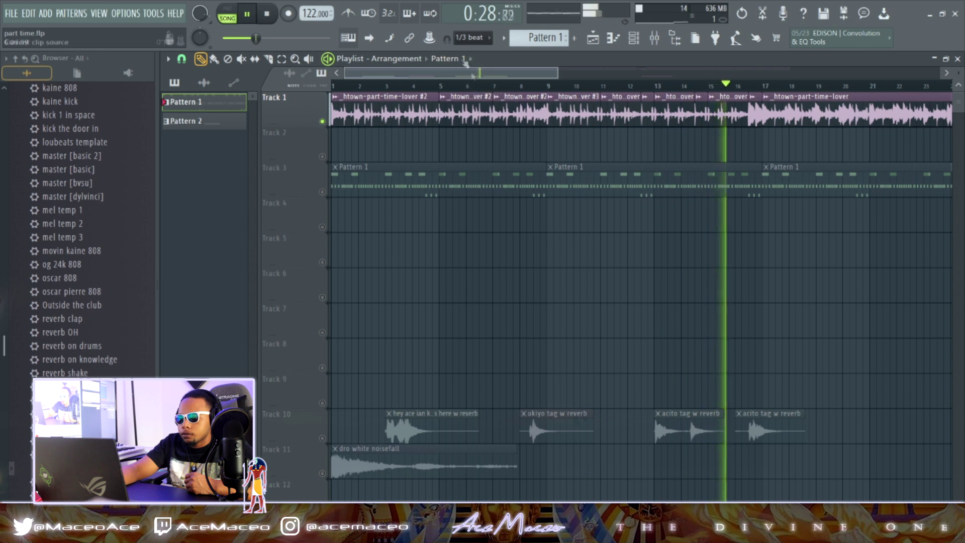
{"action": "left_click", "coordinate": [273, 16]}
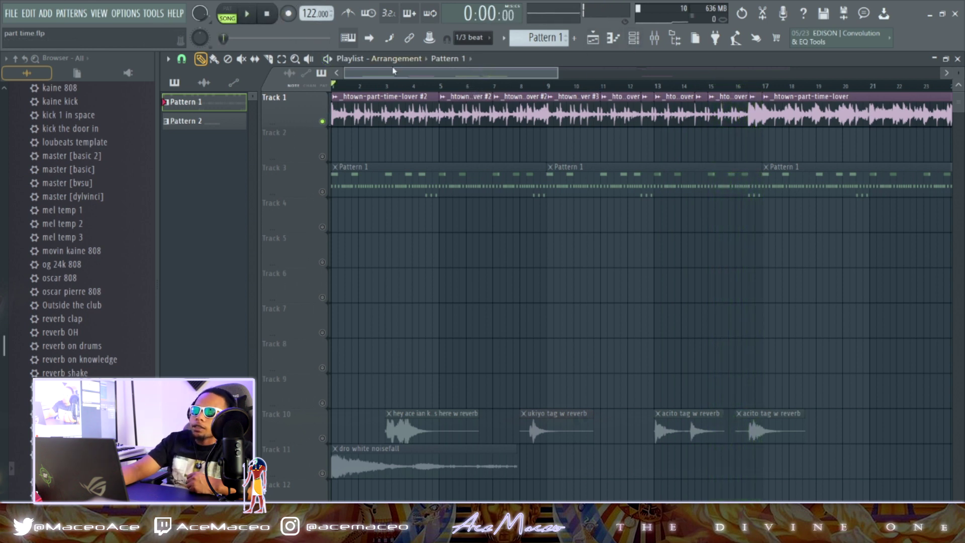
View the VER$$ETTI KICK 1 notes in the piano roll from the channel rack
{"action": "left_click", "coordinate": [653, 40]}
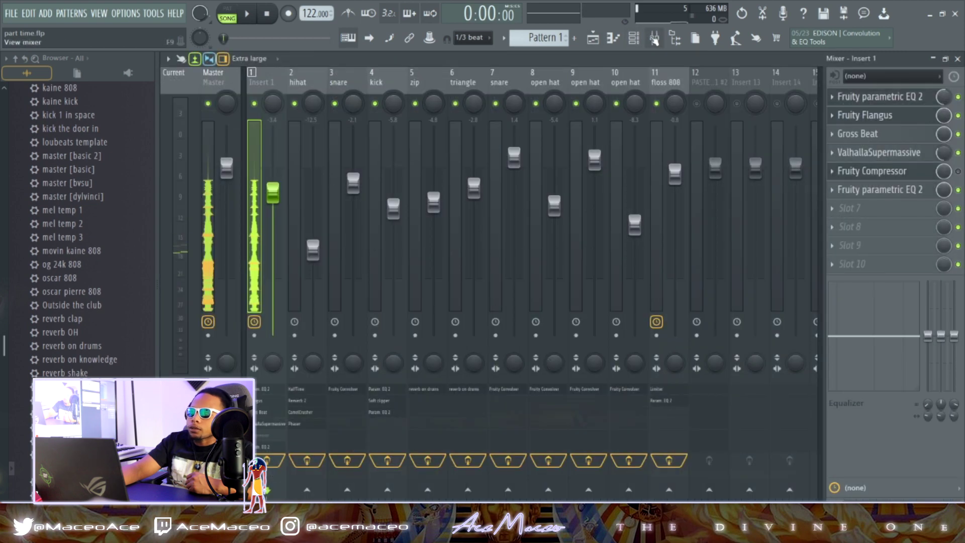
{"action": "left_click", "coordinate": [633, 40]}
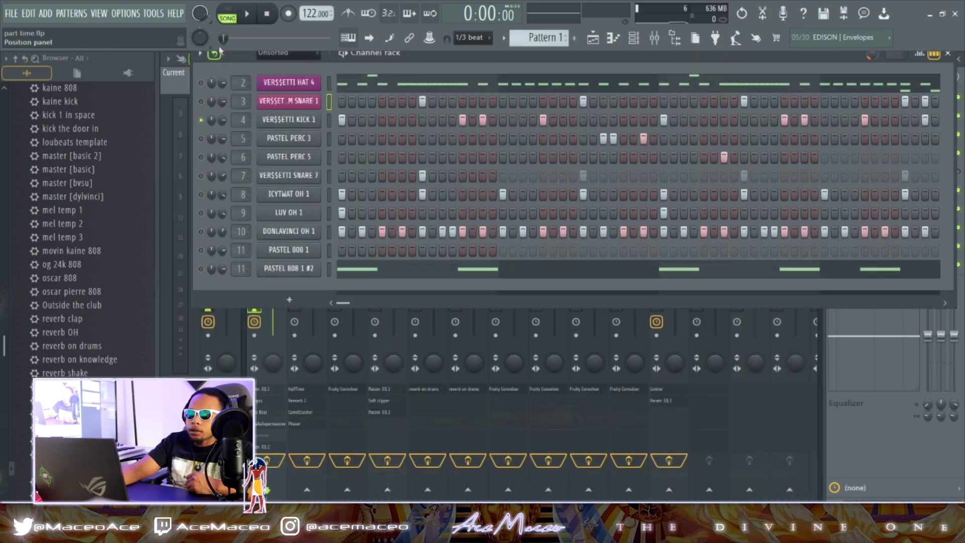
{"action": "right_click", "coordinate": [314, 119]}
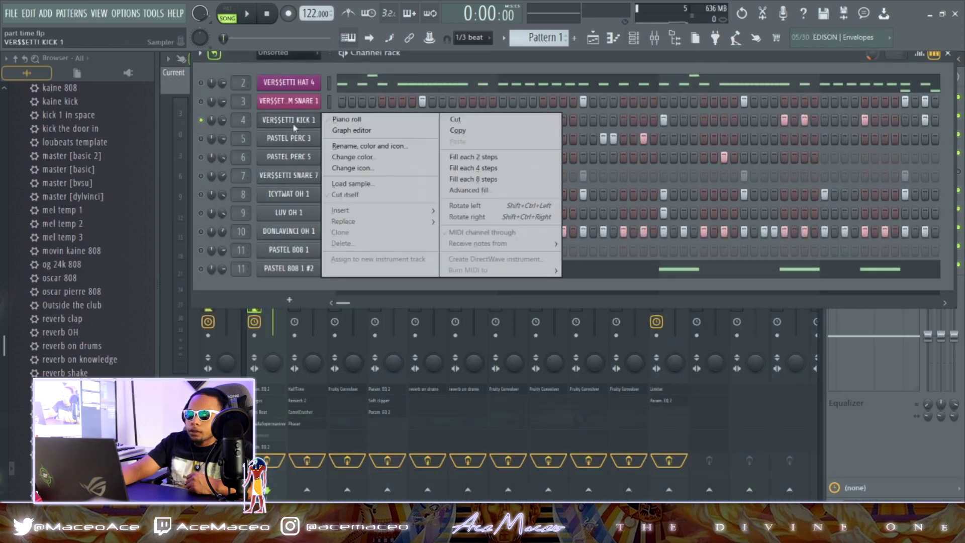
{"action": "left_click", "coordinate": [347, 121]}
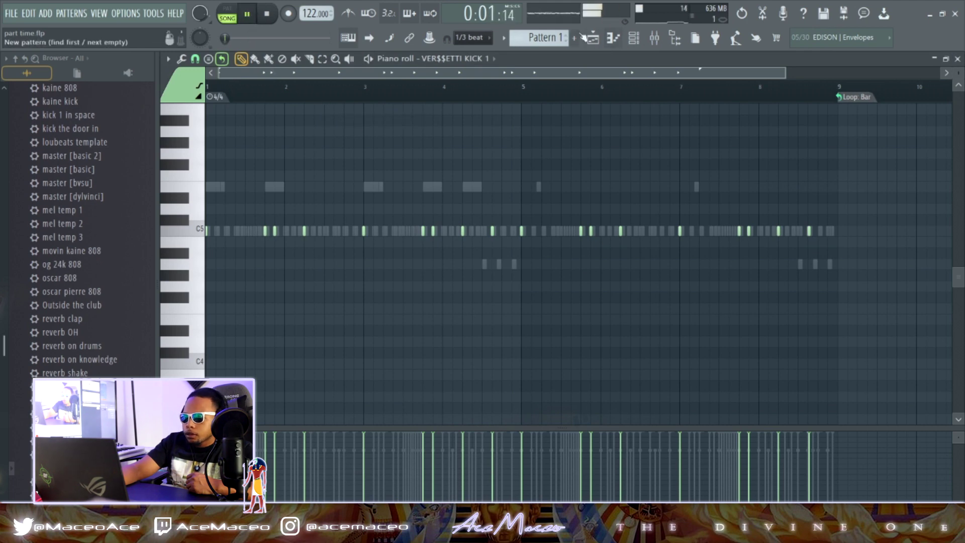
{"action": "left_click", "coordinate": [594, 38]}
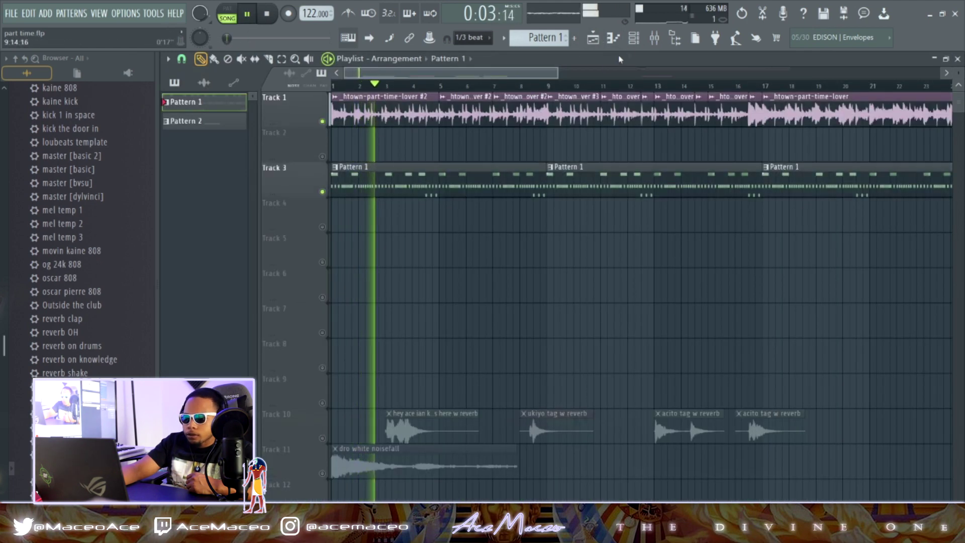
Reopen the VER$$ETTI KICK 1 piano roll, then unmute the snare on channel 3
{"action": "left_click", "coordinate": [636, 41]}
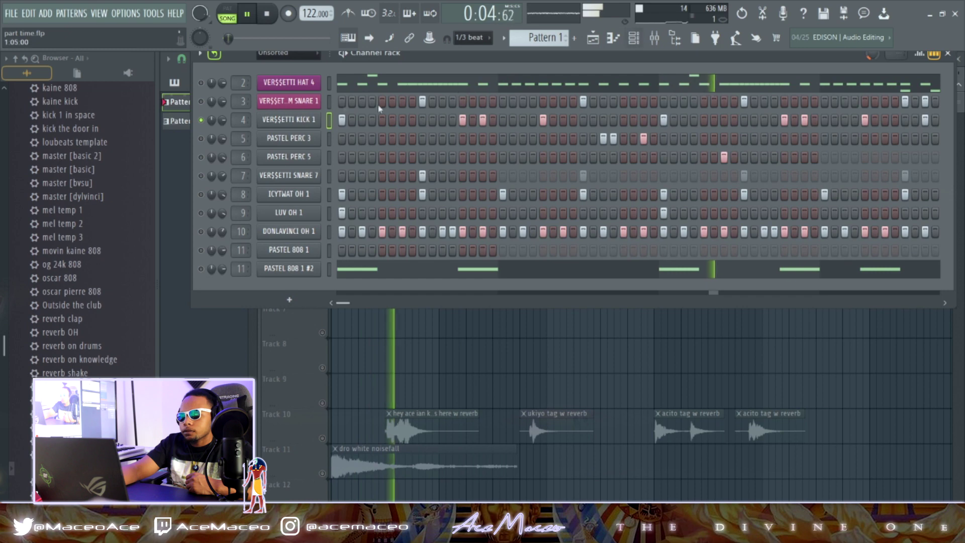
{"action": "right_click", "coordinate": [309, 120]}
{"action": "left_click", "coordinate": [309, 121]}
{"action": "right_click", "coordinate": [309, 121]}
{"action": "left_click", "coordinate": [343, 119]}
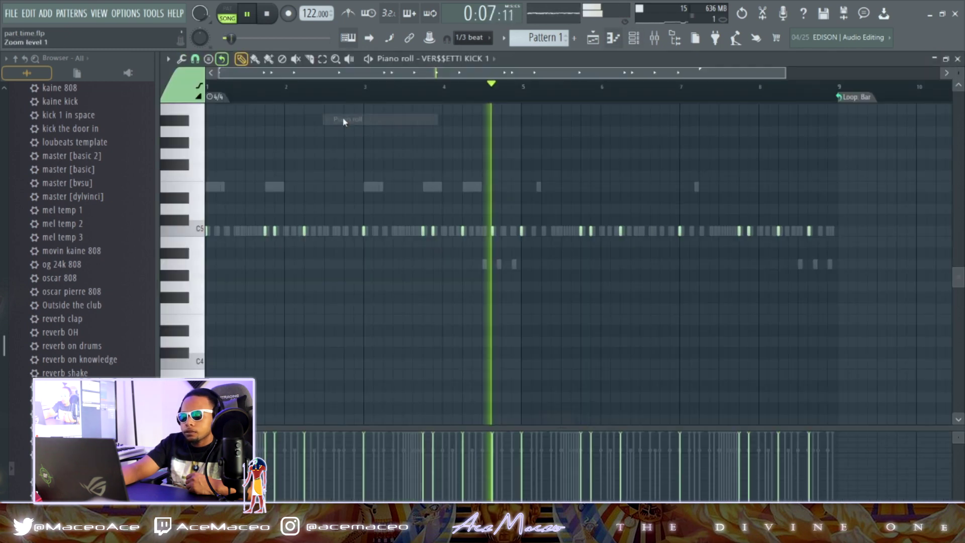
{"action": "scroll", "coordinate": [574, 251], "scroll_direction": "up", "scroll_amount": 1}
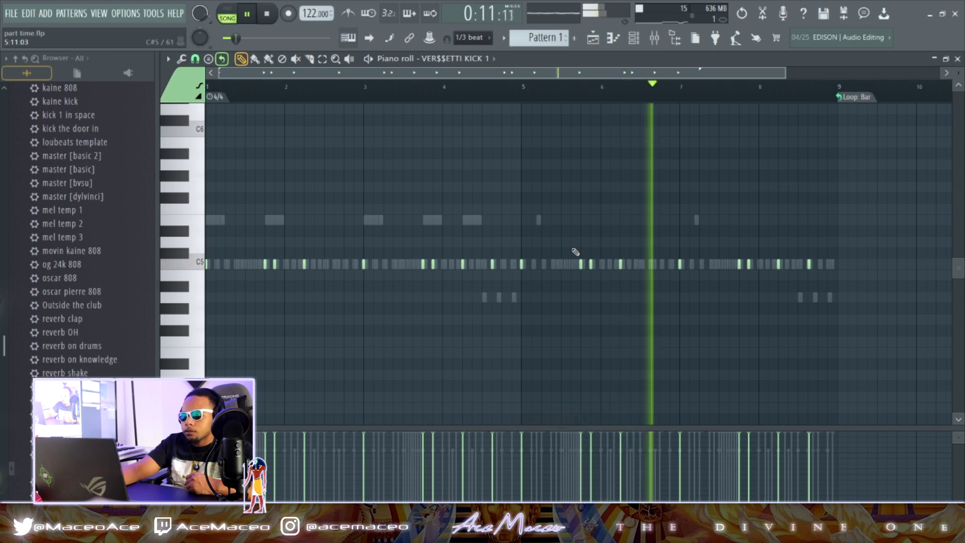
{"action": "left_click", "coordinate": [633, 39]}
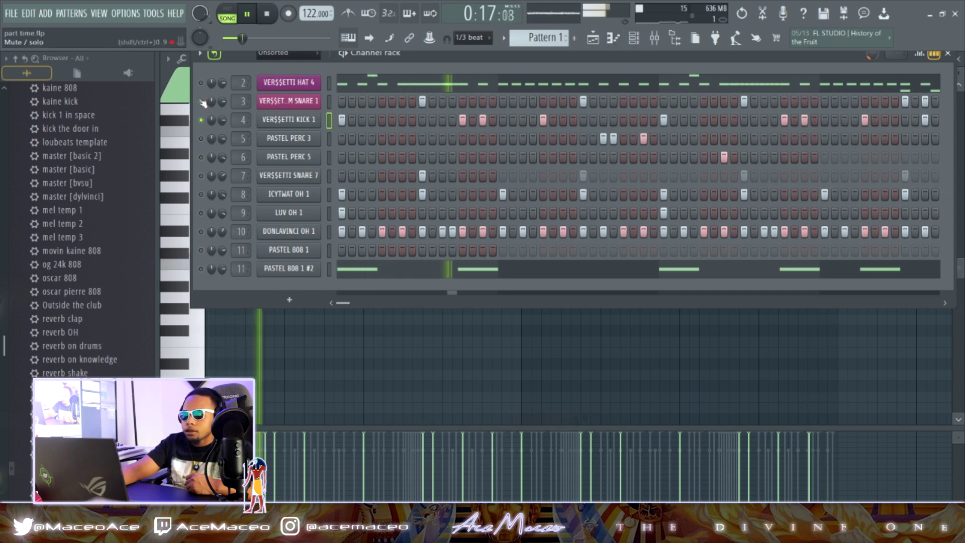
{"action": "left_click", "coordinate": [201, 102]}
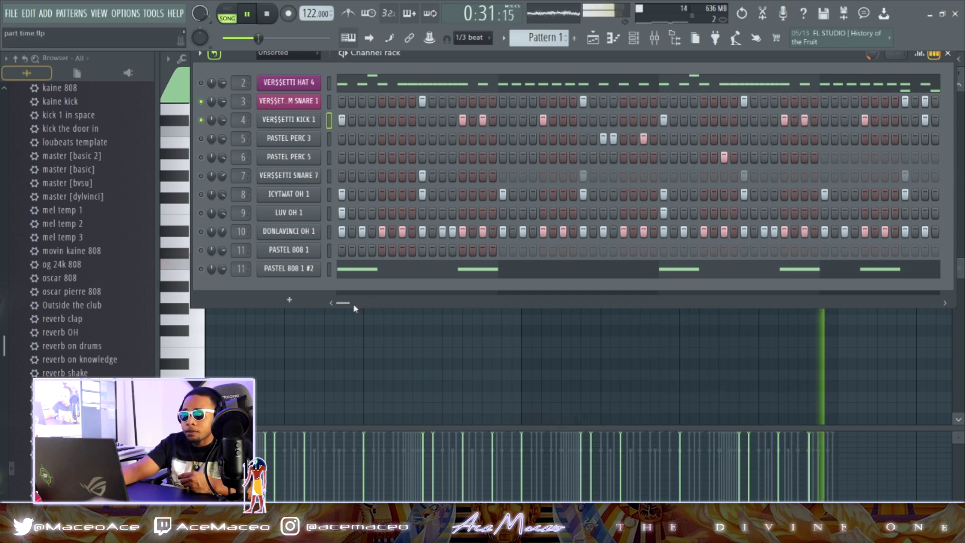
Review the VER$$ETTI DREAM SNARE 1 notes in the piano roll, then return to the channel rack
{"action": "right_click", "coordinate": [320, 100]}
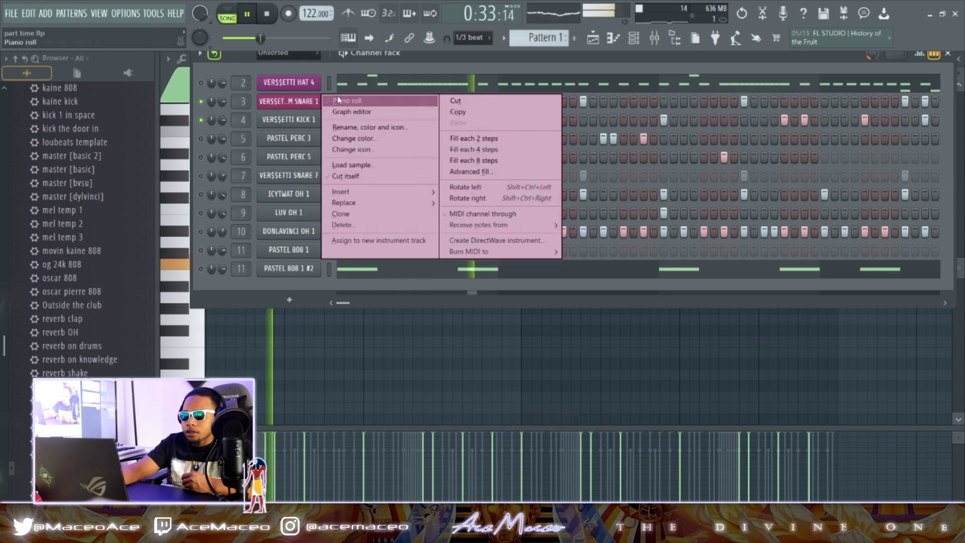
{"action": "left_click", "coordinate": [338, 100]}
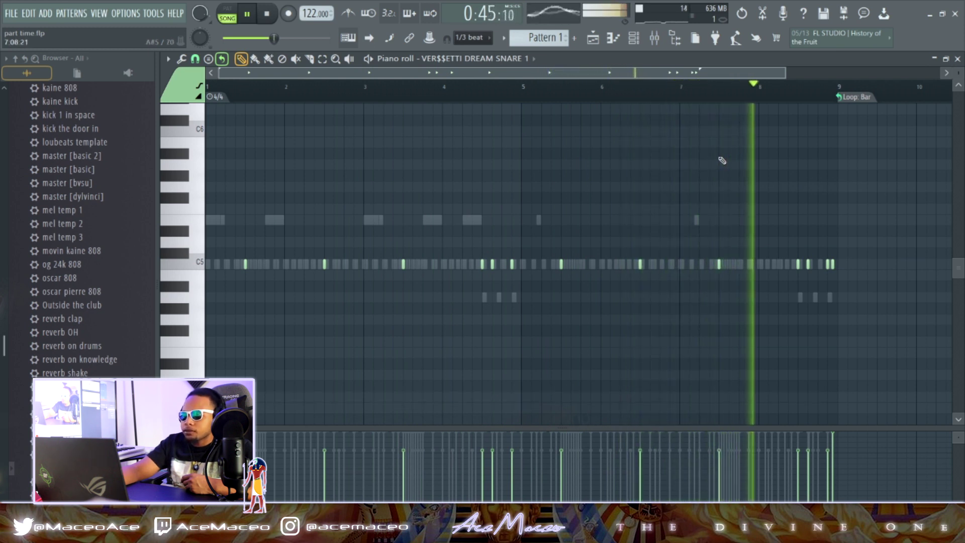
{"action": "left_click", "coordinate": [633, 39]}
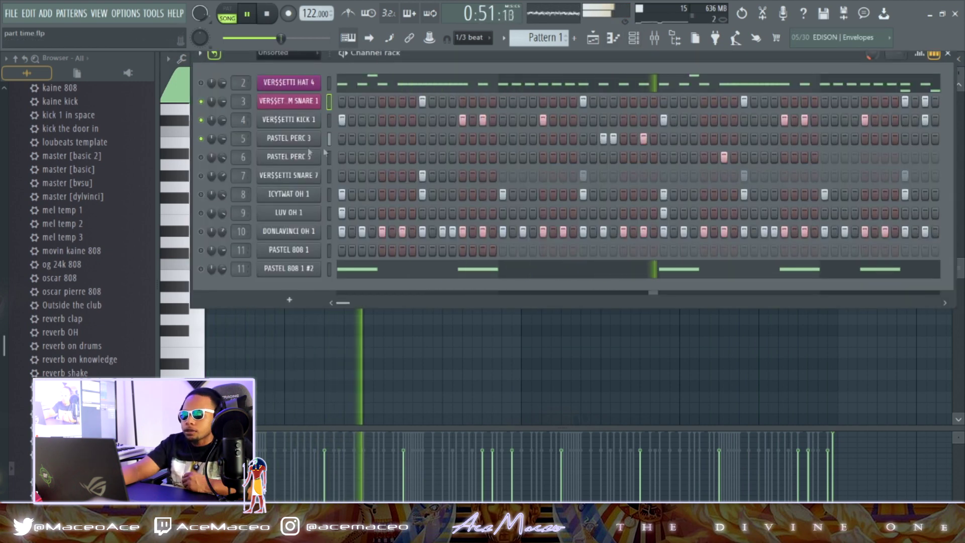
Review the PASTEL PERC 3 notes, unmute PASTEL PERC 5, and bring up VER$$ETTI HAT 4's options
{"action": "right_click", "coordinate": [318, 137]}
{"action": "left_click", "coordinate": [345, 137]}
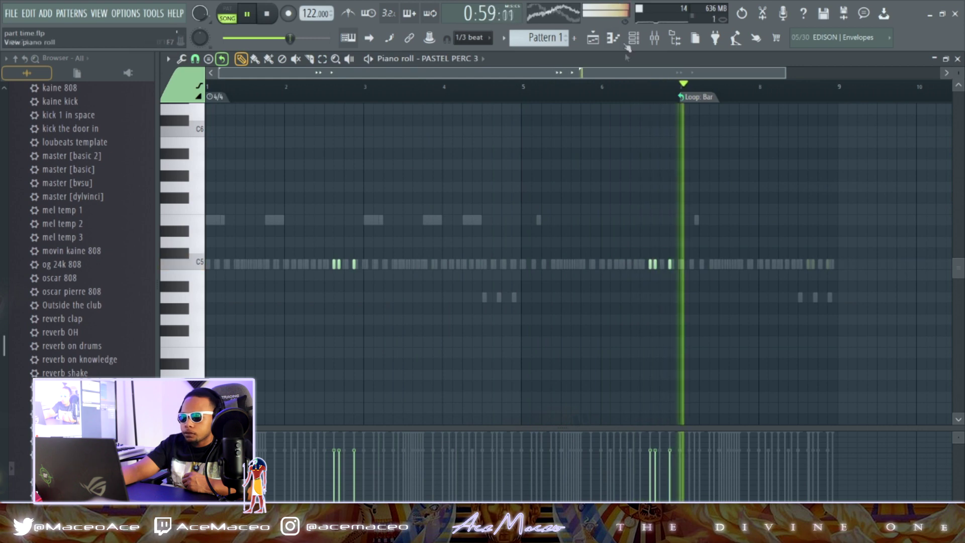
{"action": "key", "text": "F6"}
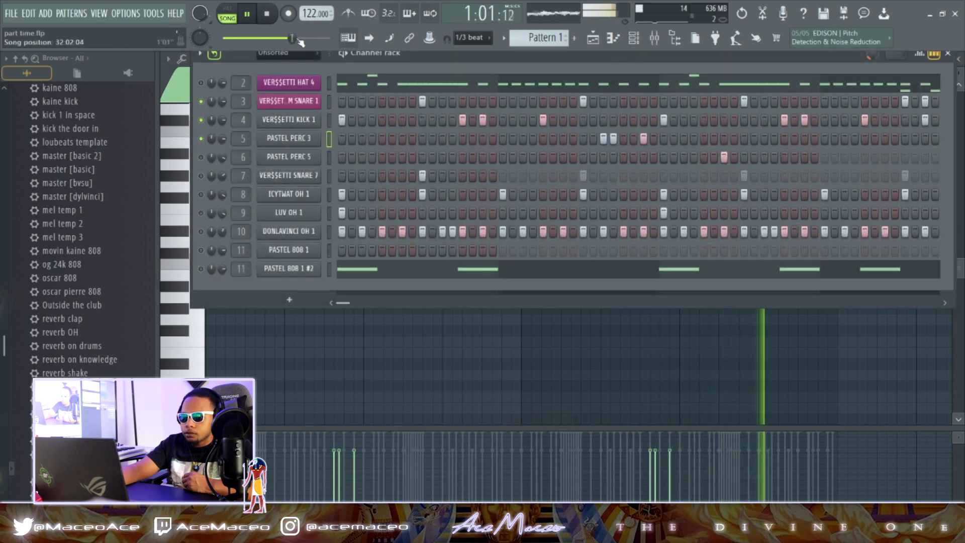
{"action": "left_click", "coordinate": [201, 158]}
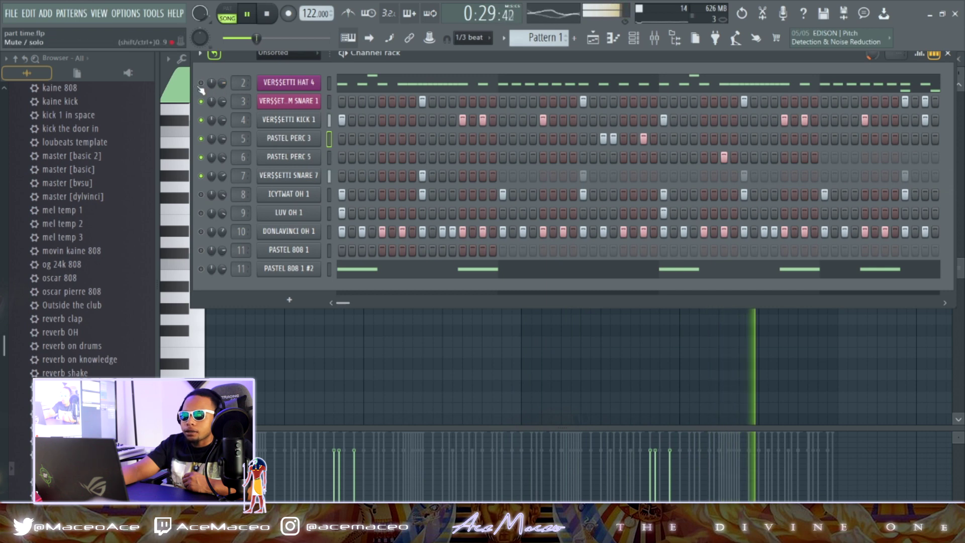
{"action": "right_click", "coordinate": [316, 81]}
{"action": "left_click", "coordinate": [347, 82]}
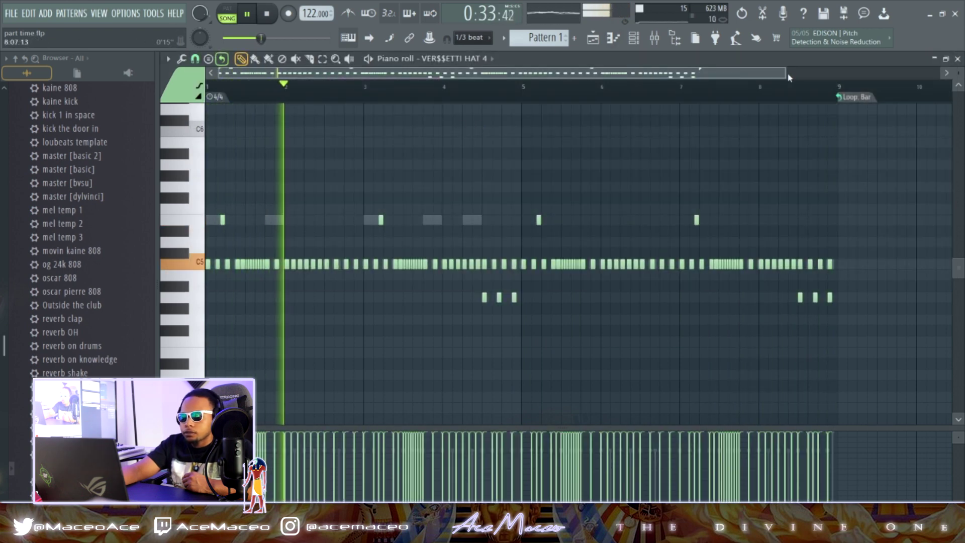
{"action": "left_click_drag", "start_coordinate": [782, 73], "coordinate": [365, 74]}
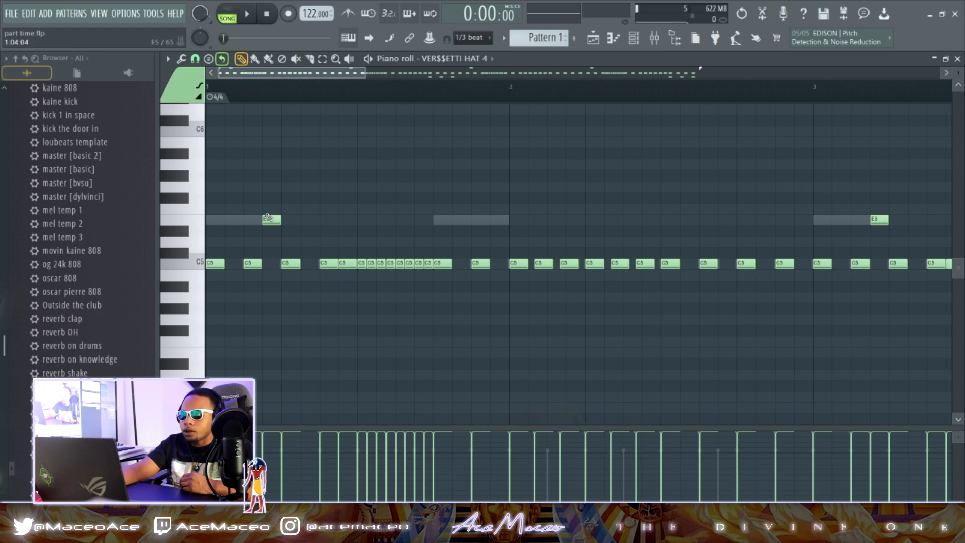
{"action": "left_click_drag", "start_coordinate": [367, 73], "coordinate": [658, 75]}
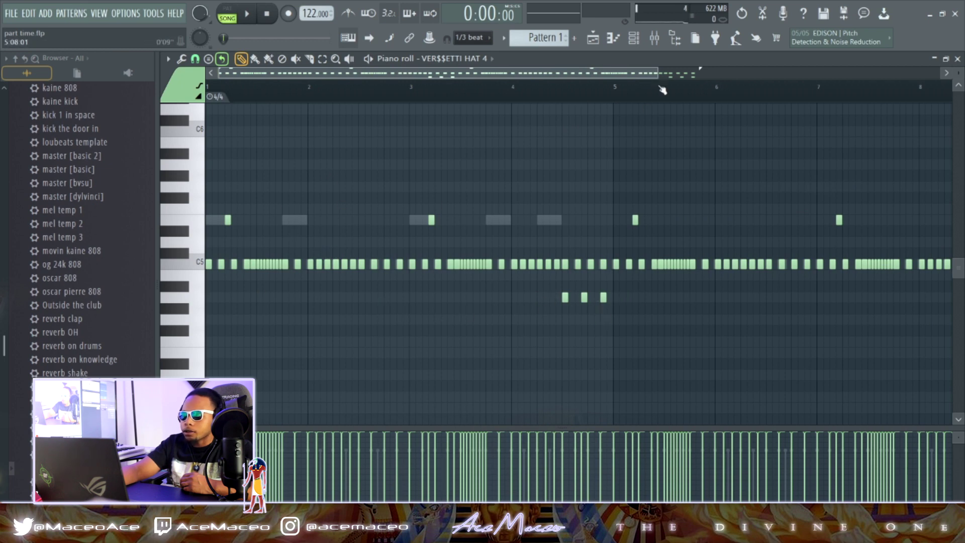
{"action": "scroll", "coordinate": [474, 152], "scroll_direction": "up", "scroll_amount": 4}
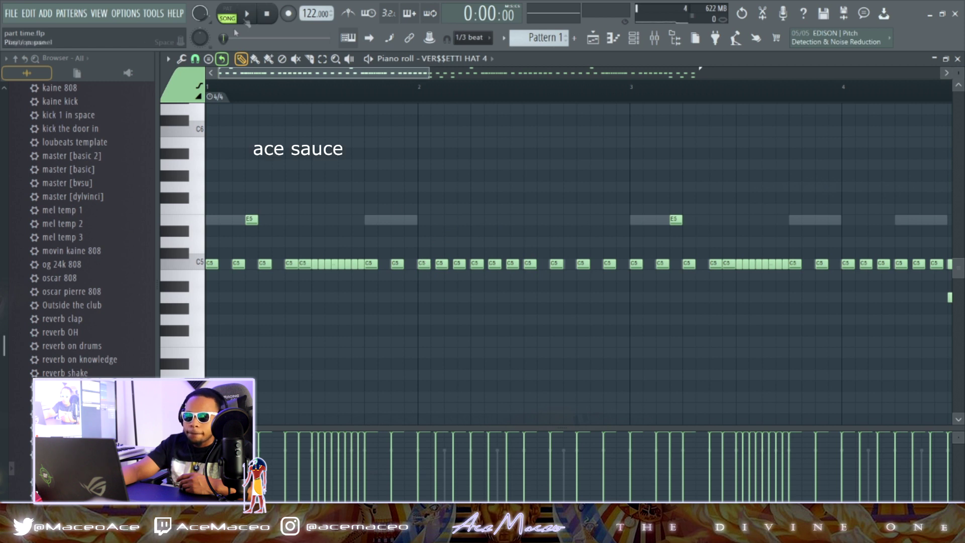
Set the piano roll snap to 1/3 step for triplet hat rolls and play the pattern
{"action": "left_click", "coordinate": [206, 60]}
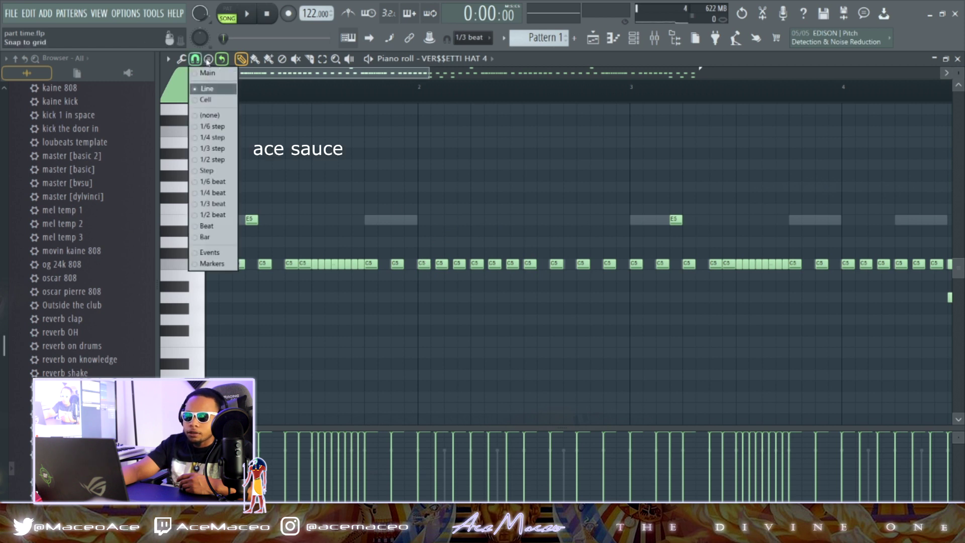
{"action": "left_click", "coordinate": [213, 152]}
{"action": "left_click", "coordinate": [258, 17]}
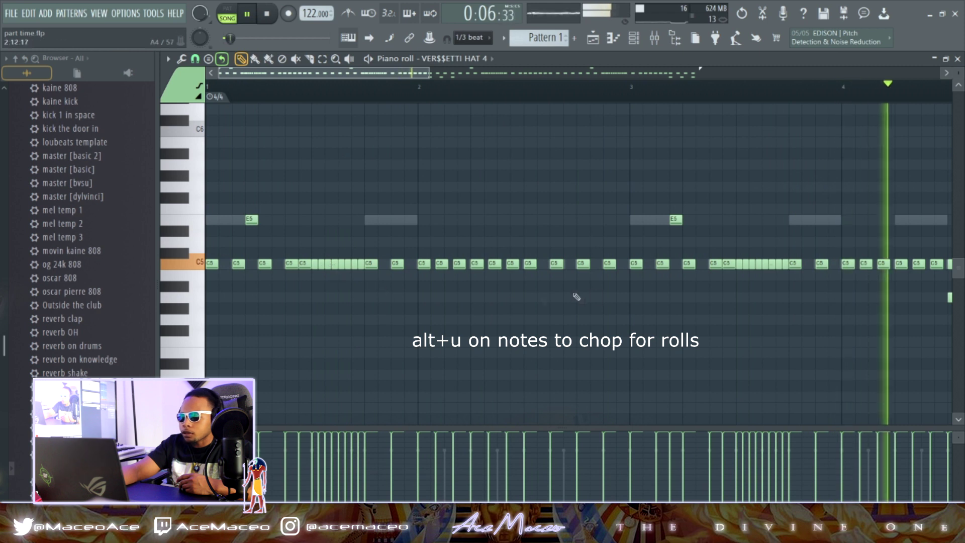
Zoom out over the hat pattern, then return to the channel rack
{"action": "left_click_drag", "start_coordinate": [432, 74], "coordinate": [509, 74]}
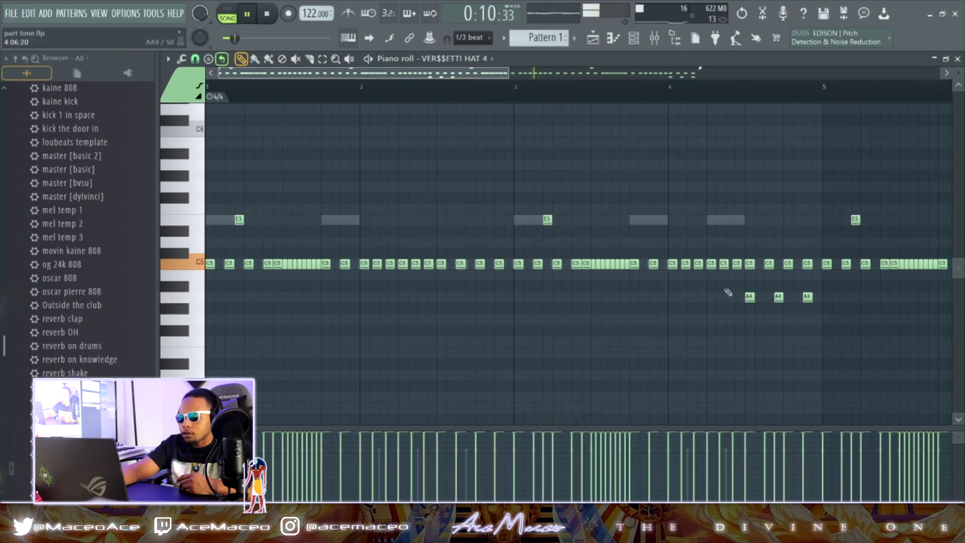
{"action": "left_click_drag", "start_coordinate": [507, 74], "coordinate": [665, 74]}
{"action": "left_click_drag", "start_coordinate": [664, 143], "coordinate": [775, 191]}
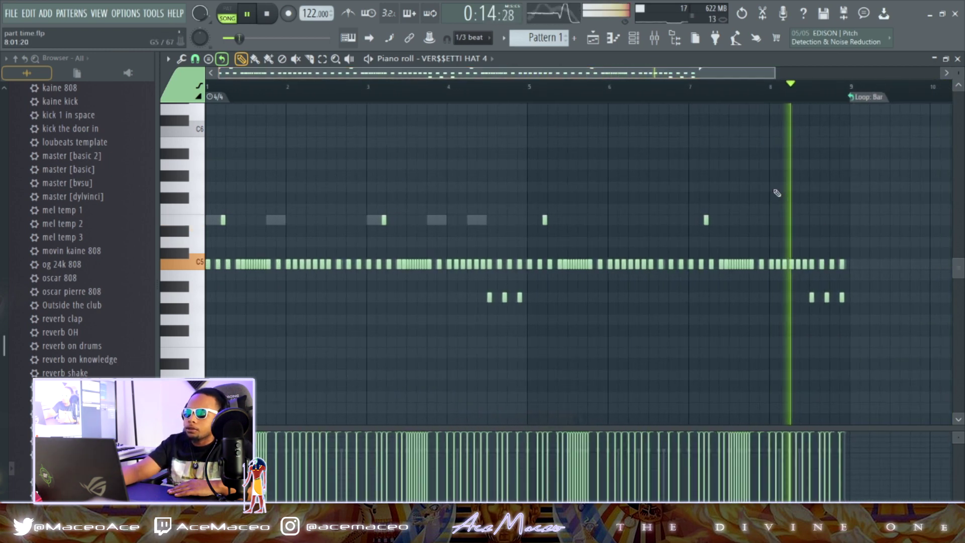
{"action": "left_click", "coordinate": [634, 38]}
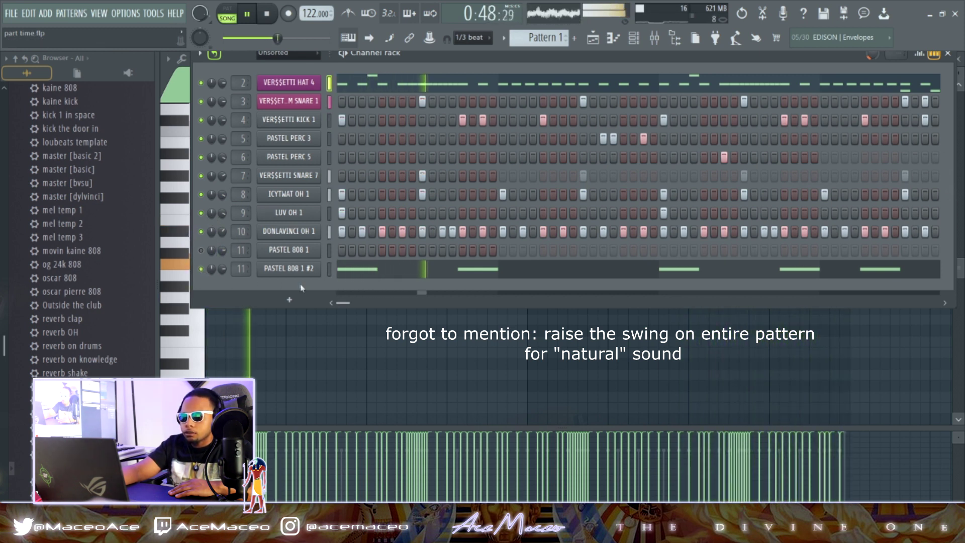
{"action": "right_click", "coordinate": [294, 272]}
{"action": "left_click", "coordinate": [333, 268]}
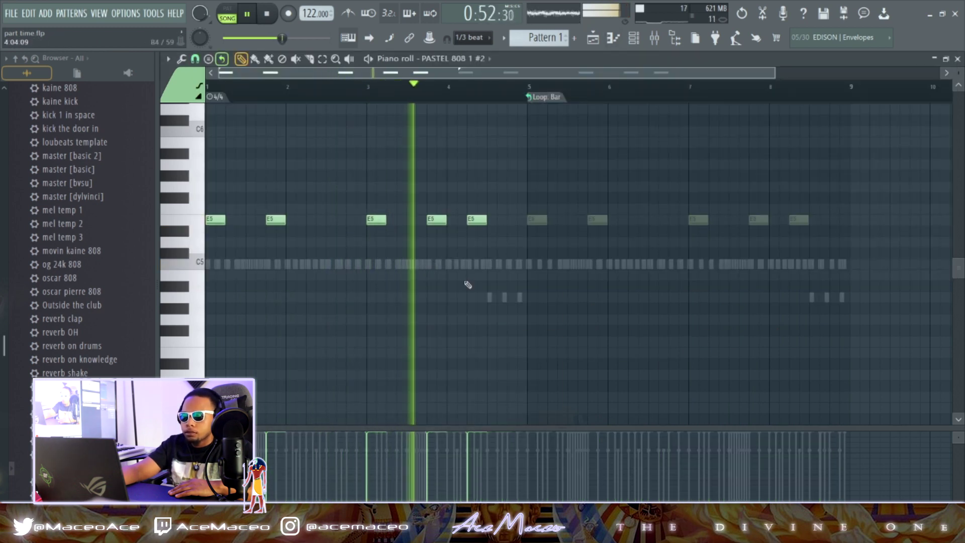
{"action": "scroll", "coordinate": [477, 291], "scroll_direction": "up", "scroll_amount": 1}
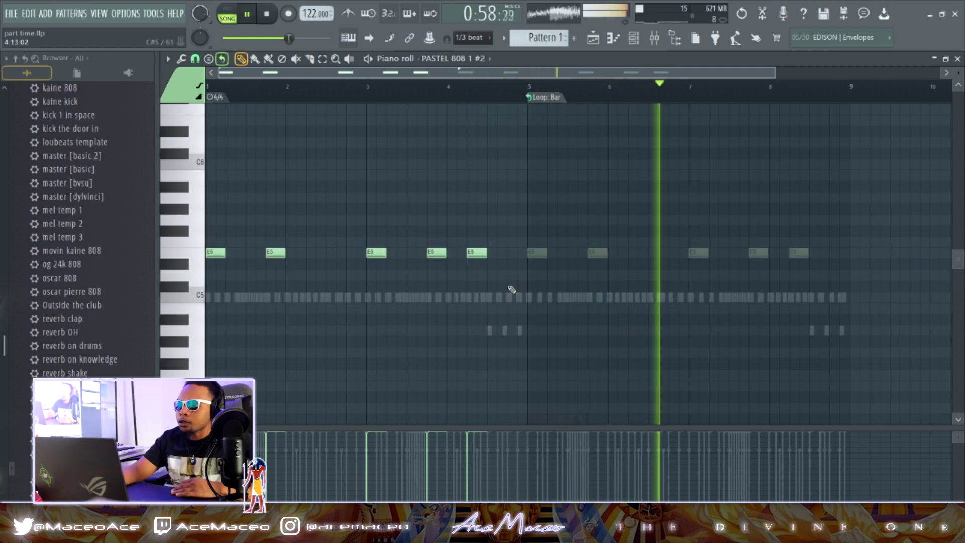
{"action": "left_click", "coordinate": [633, 39]}
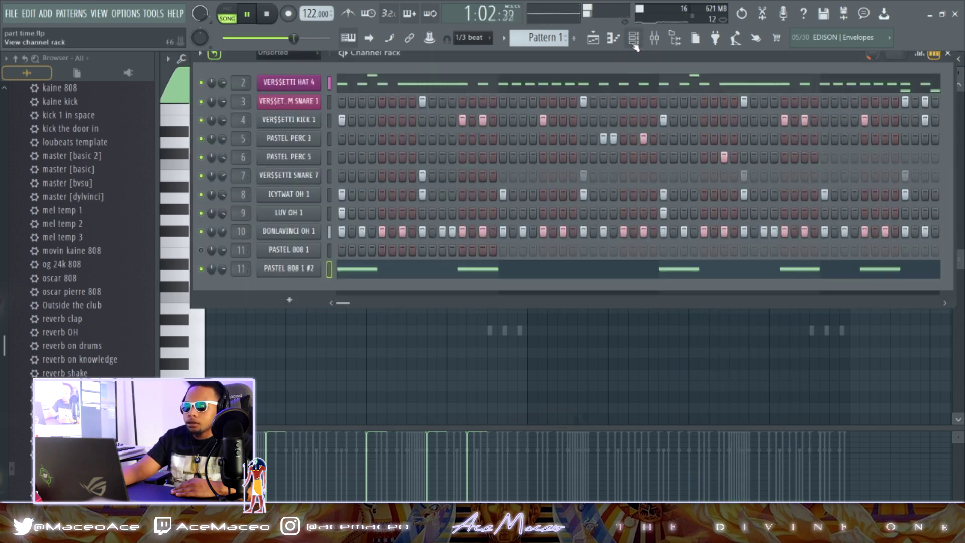